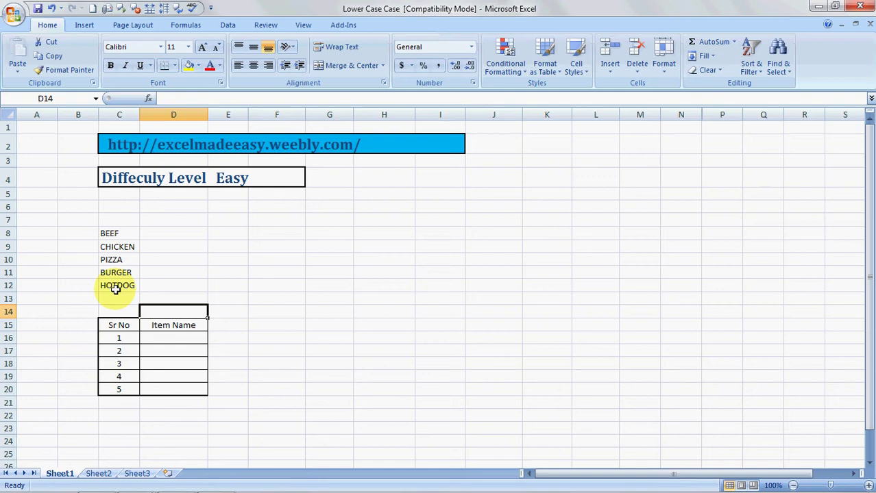
Step: Enter =LOWER(C8) in cell D16 so it shows beef
key("Down")
key("Down")
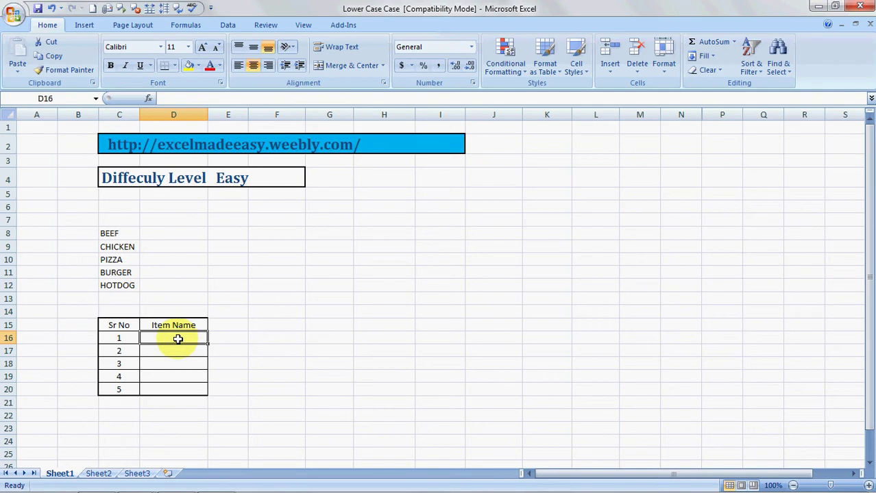
type("=")
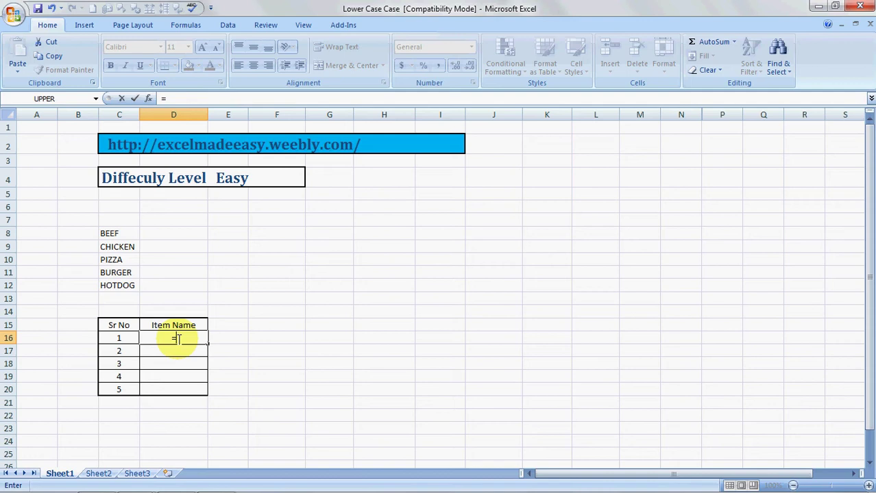
type("low")
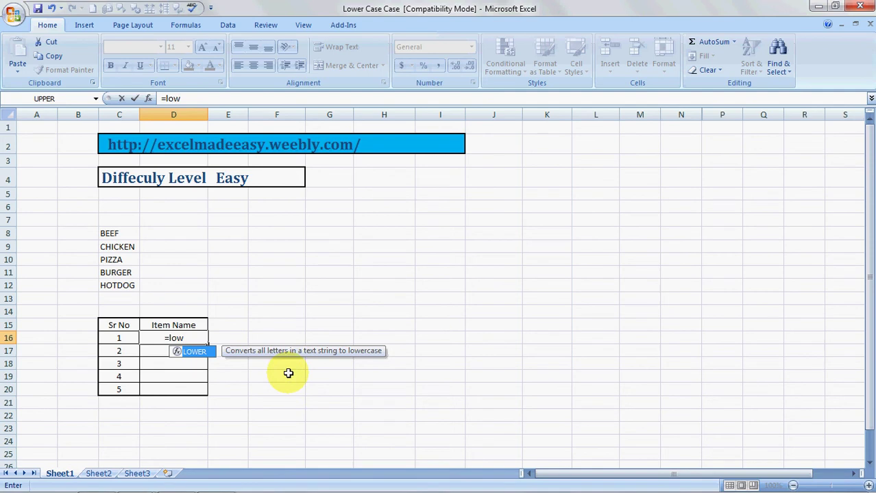
type("er(")
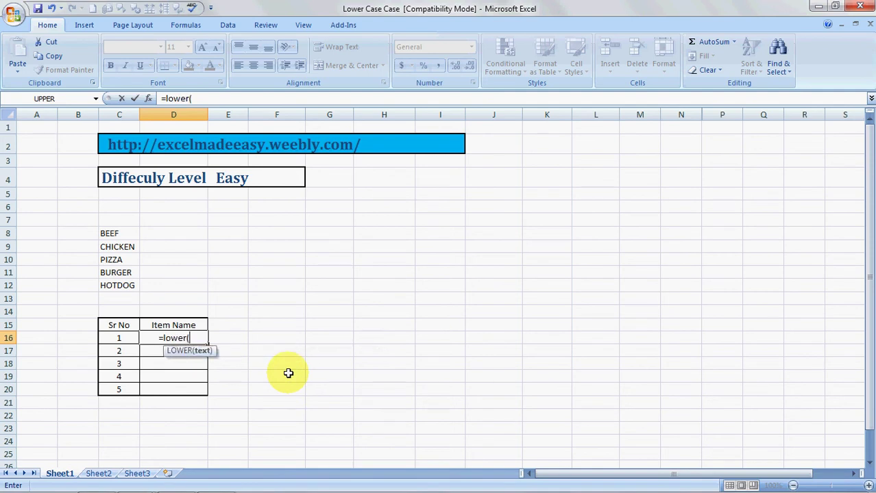
key("Up")
key("Up")
key("Up")
key("Up")
key("Up")
key("Up")
key("Up")
key("Up")
key("Left")
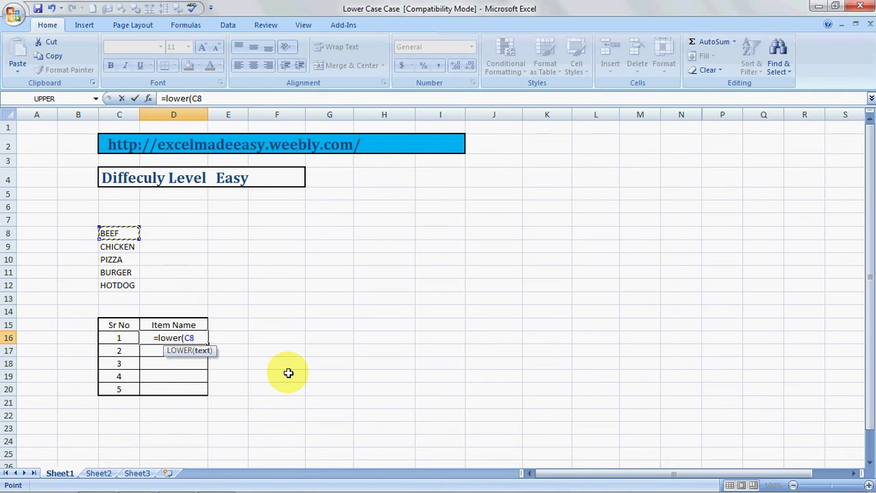
type(")")
key("Return")
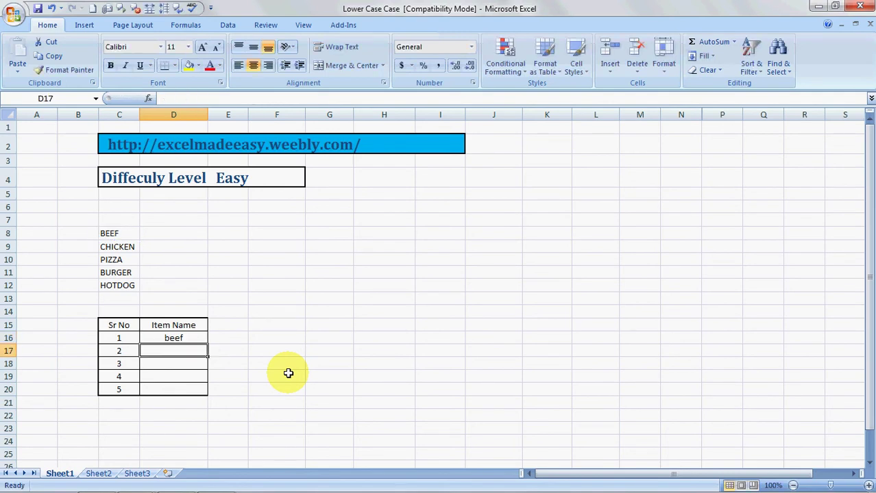
Step: Check the new formula and the BEEF source cell, ending on the second Item Name cell
key("Up")
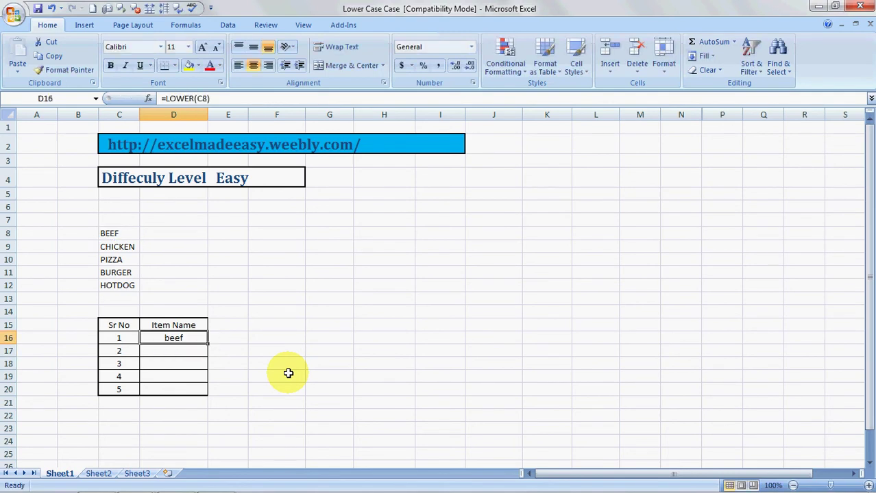
key("Down")
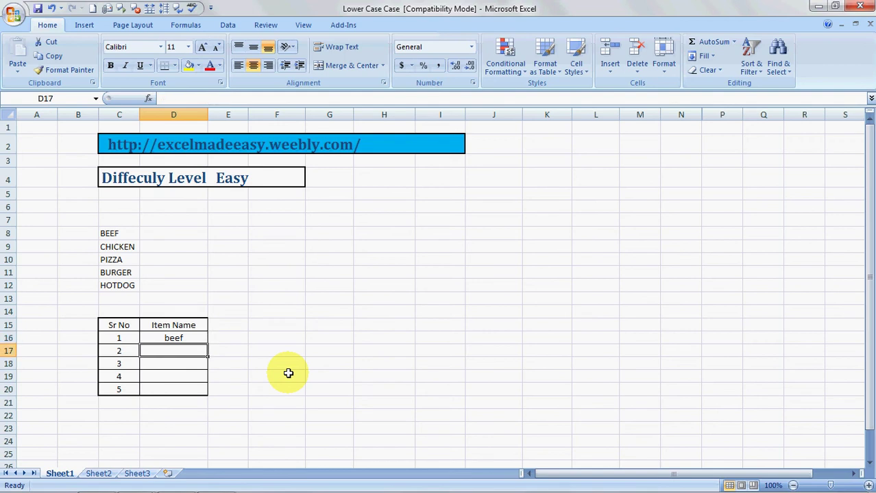
key("Up")
key("Up")
key("Up")
key("Up")
key("Up")
key("Up")
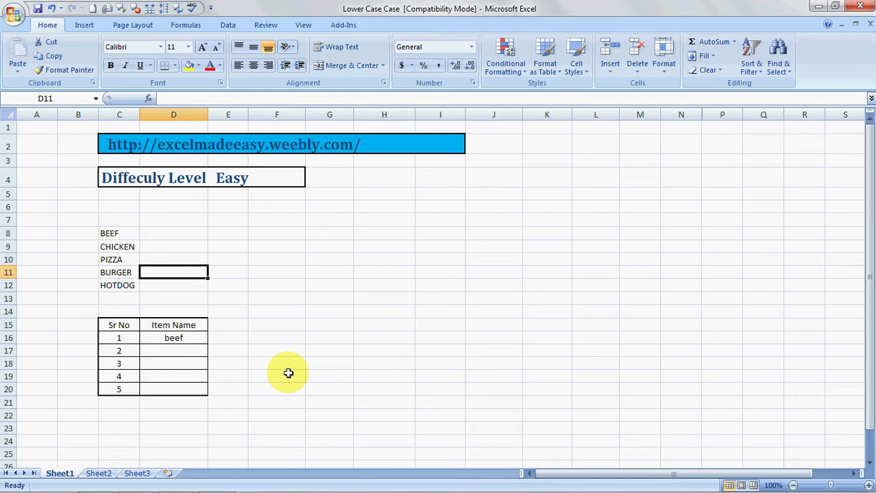
key("Up")
key("Up")
key("Up")
key("Left")
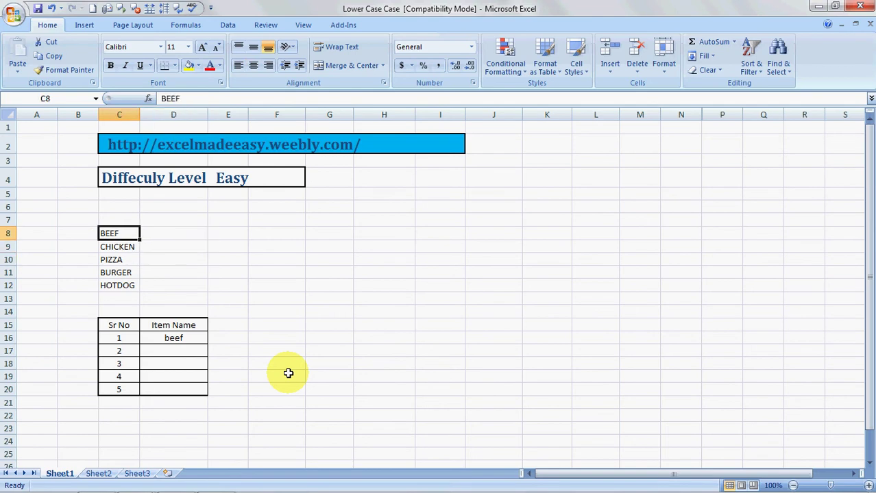
key("Down")
key("Down")
key("Down")
key("Down")
key("Down")
key("Down")
key("Down")
key("Down")
key("Right")
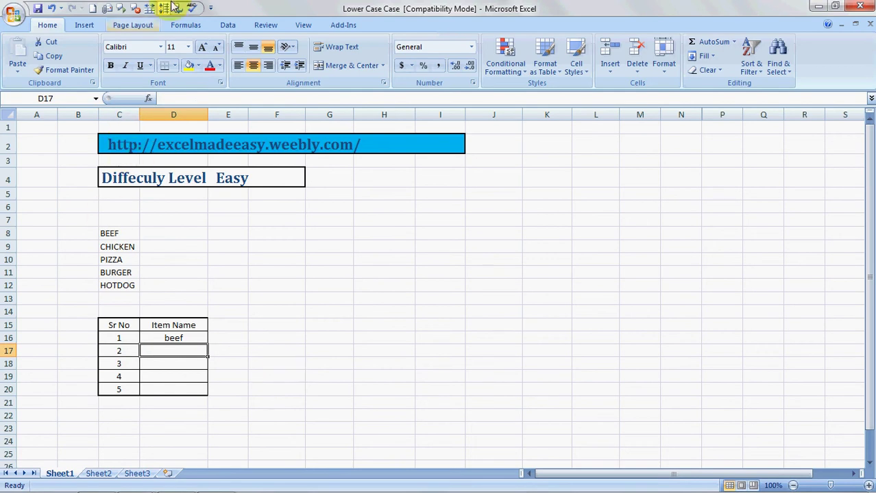
Step: Search Insert Function for 'lower' and choose LOWER to open its arguments
left_click(186, 24)
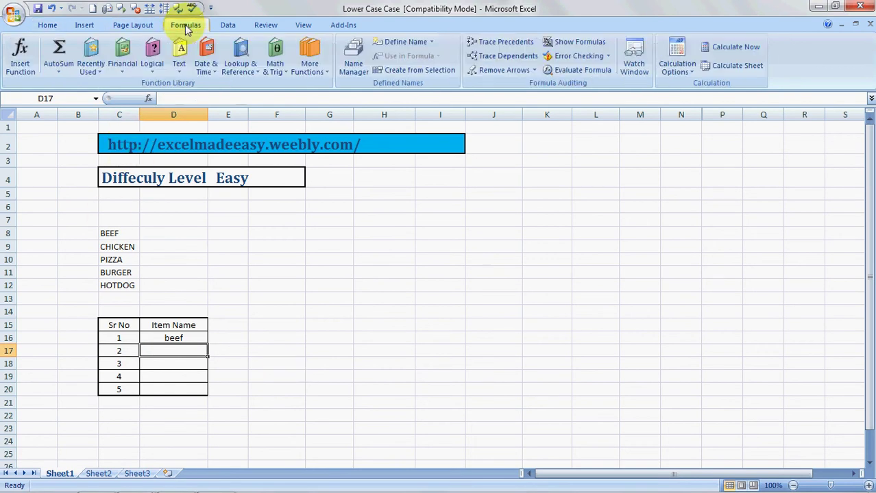
left_click(19, 62)
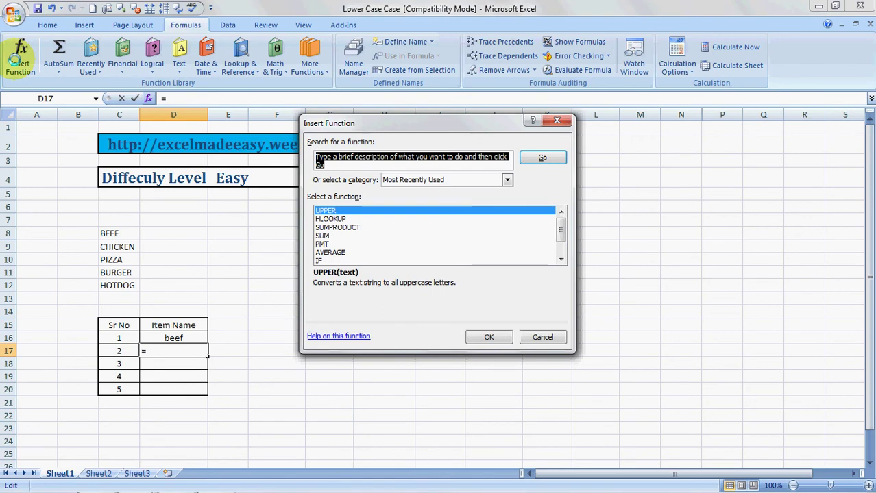
type("upper")
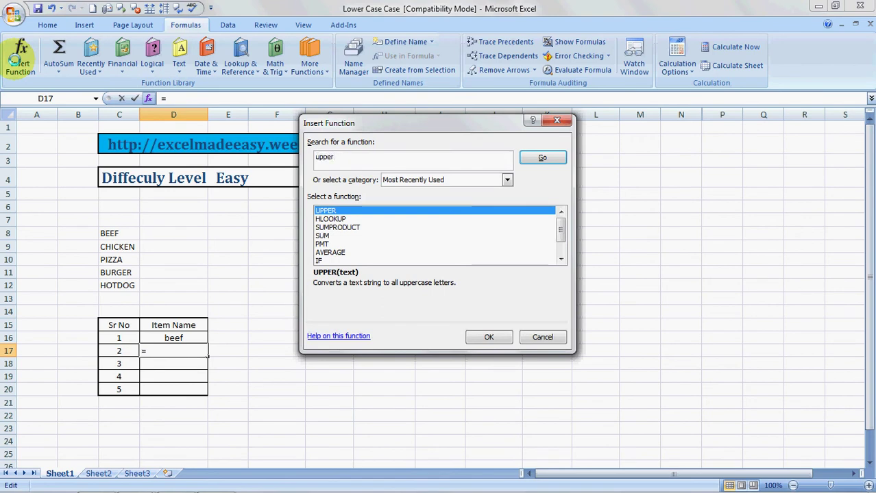
key("BackSpace")
key("BackSpace")
key("BackSpace")
type("lo")
type("wer")
key("Return")
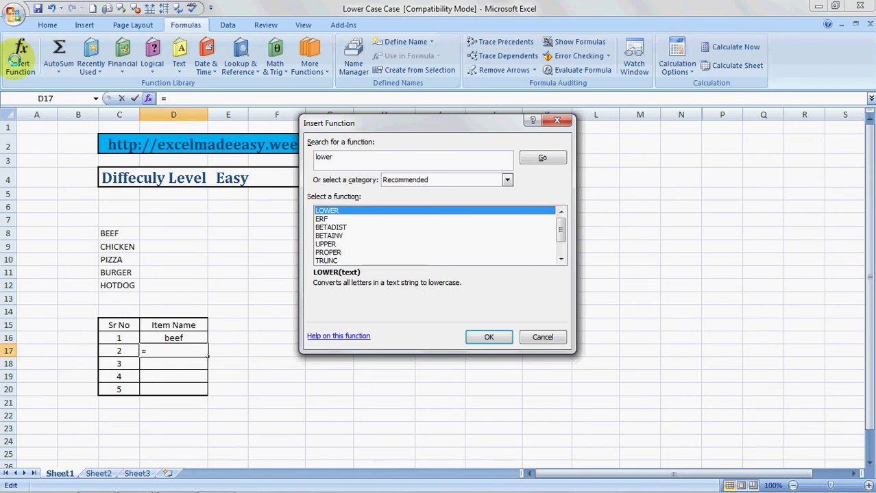
left_click(489, 338)
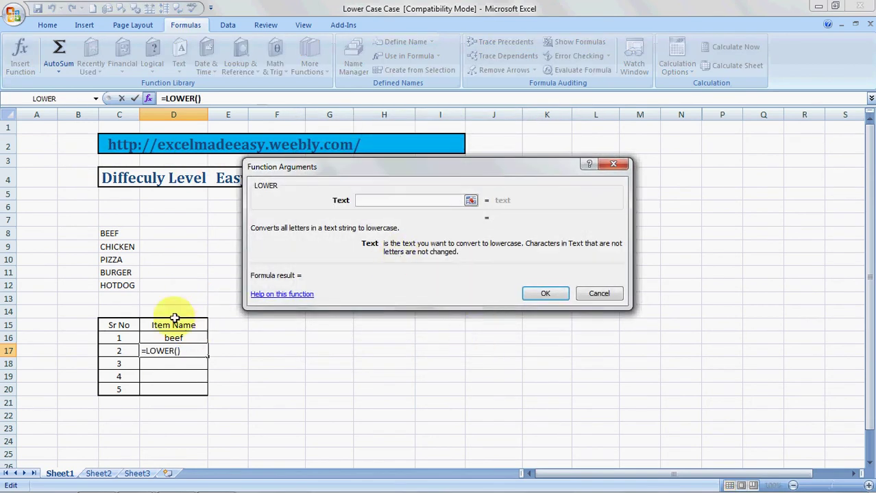
Step: Use C9 (CHICKEN) as LOWER's Text argument, confirm, then select D18
left_click(120, 246)
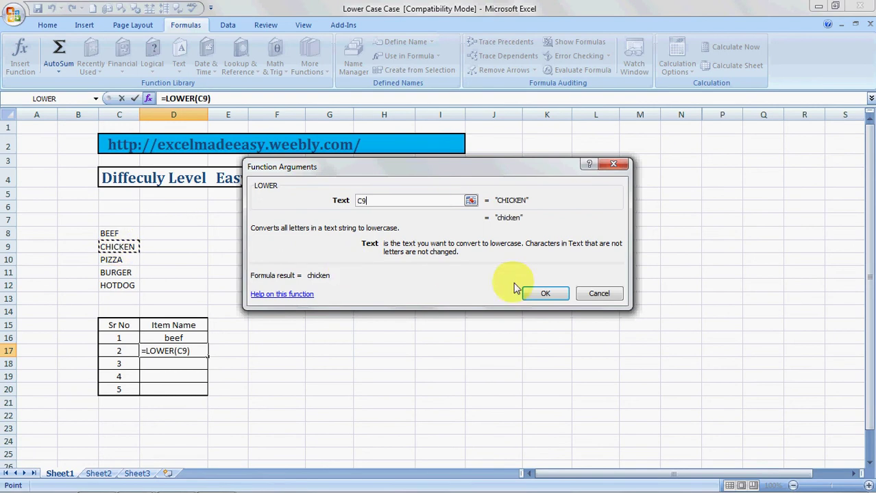
left_click(545, 294)
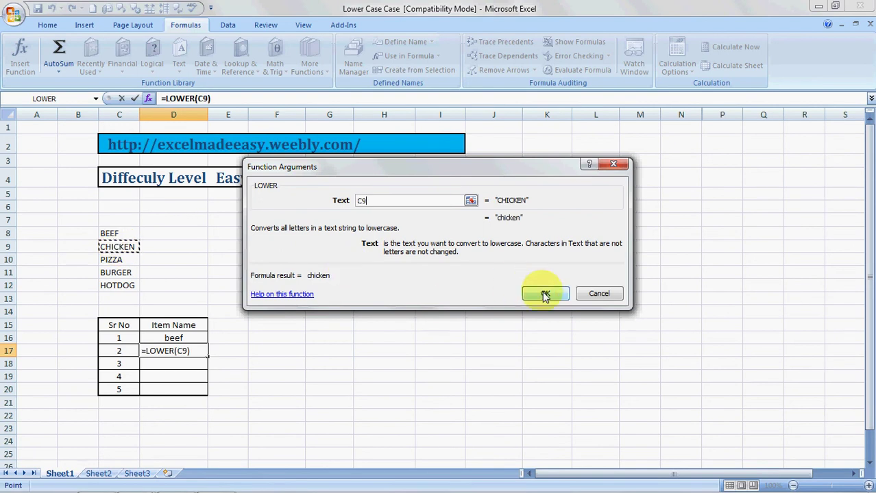
left_click(544, 295)
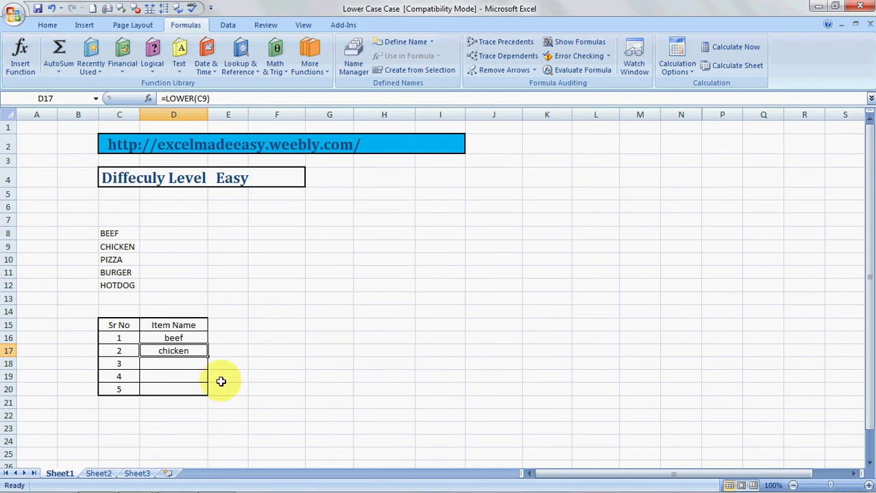
left_click(188, 358)
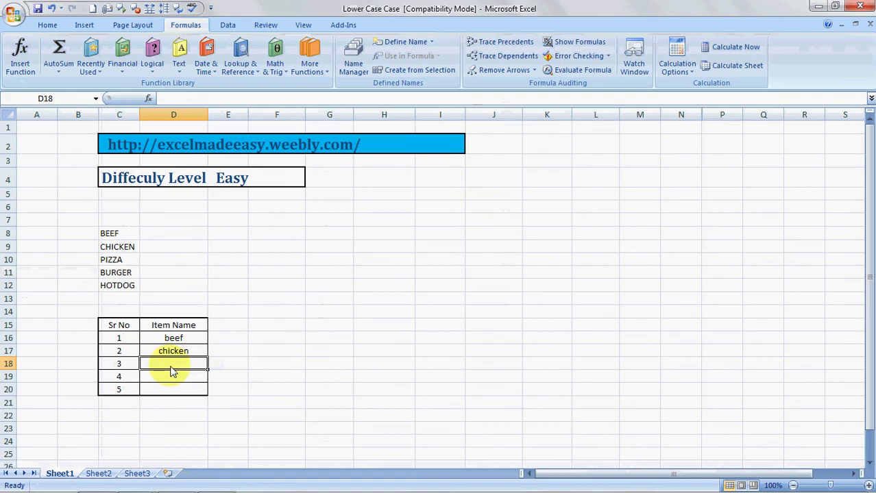
Step: Switch to Firefox and move from the Excel Made Easy home tab to its YouTube channel
left_click(177, 480)
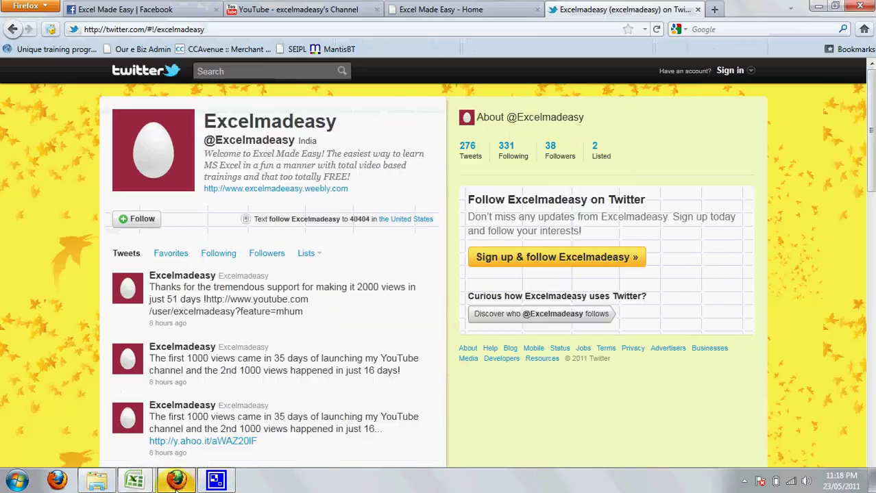
left_click(442, 10)
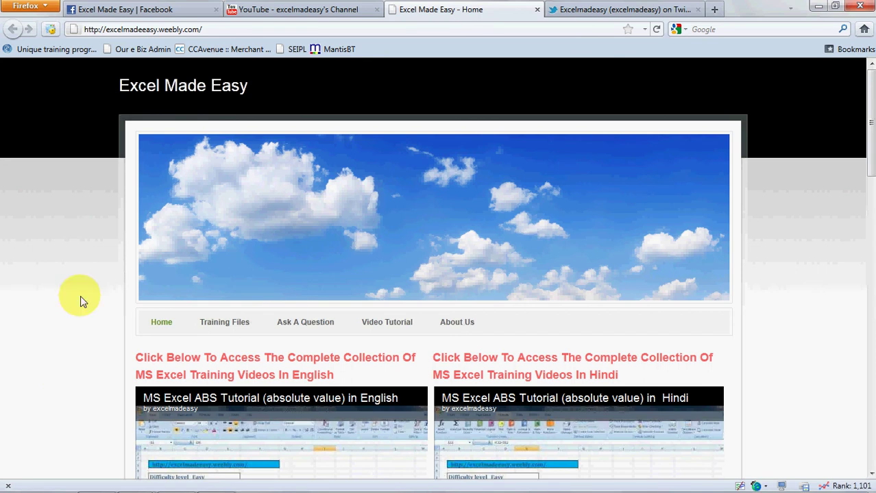
left_click(294, 15)
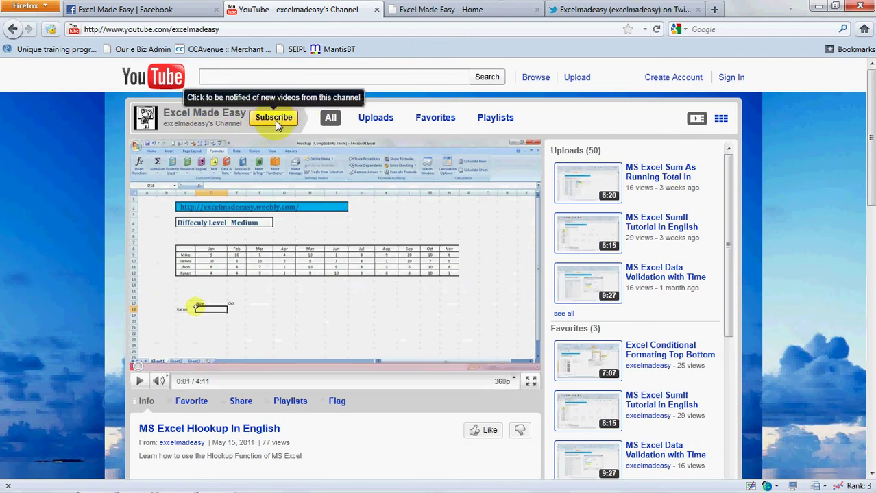
mouse_move(273, 118)
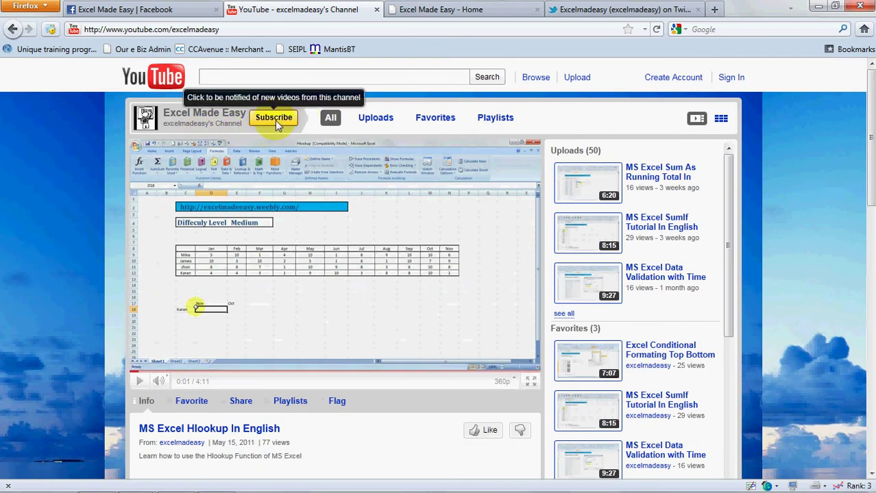
Step: Click Subscribe on the excelmadeeasy YouTube channel, which prompts for sign-in
left_click(276, 123)
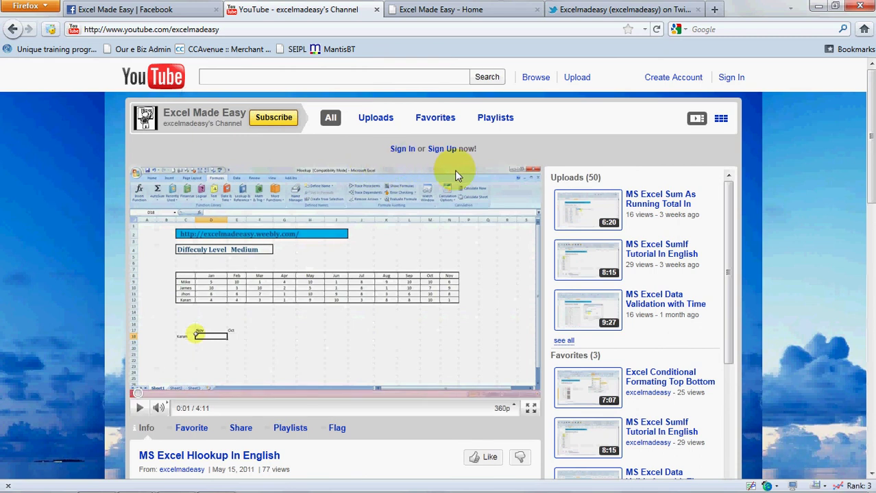
left_click(806, 168)
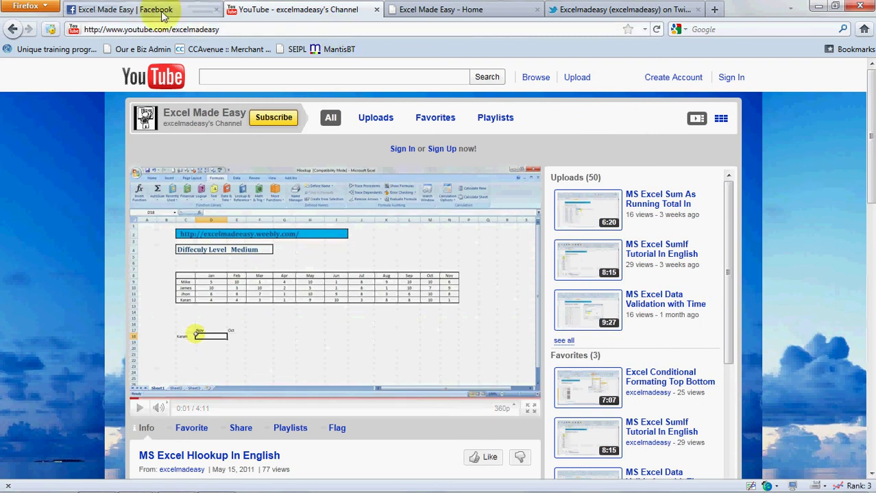
Step: Scroll the Excel Made Easy home page to its social links, visit the Twitter profile, and return
left_click(445, 9)
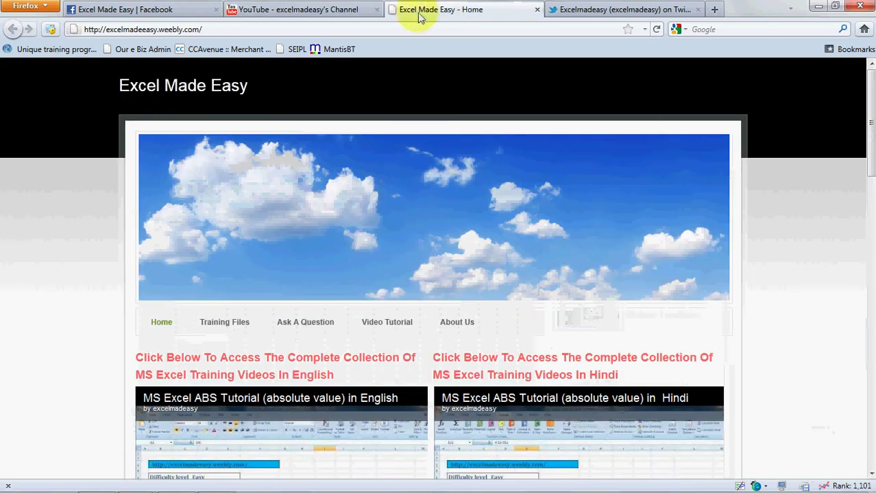
scroll(2, 264, "down", 1)
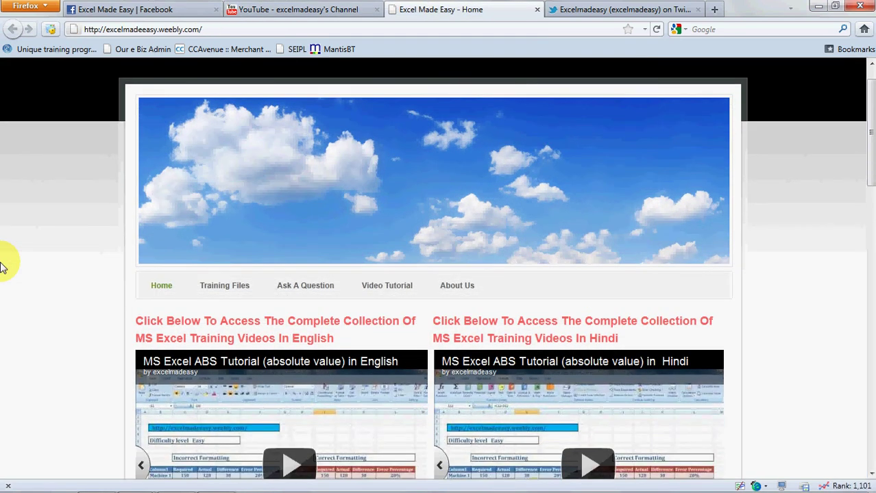
scroll(3, 265, "down", 3)
scroll(3, 266, "down", 4)
scroll(3, 266, "down", 2)
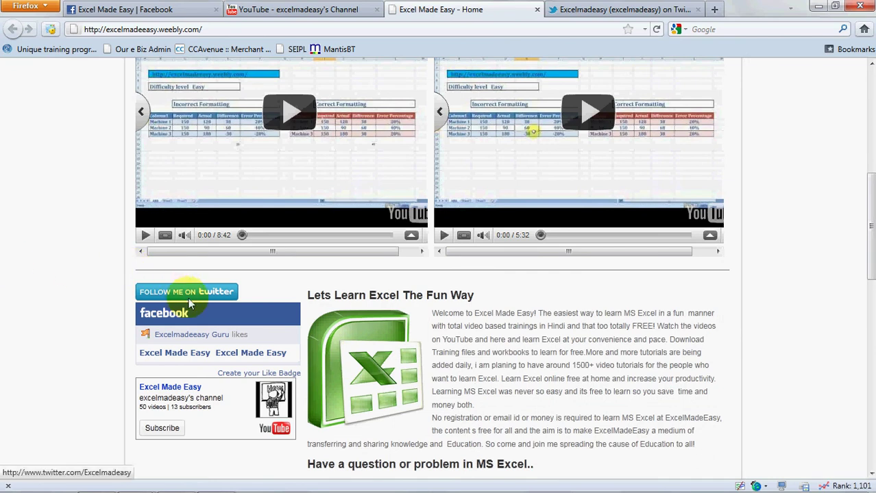
left_click(612, 9)
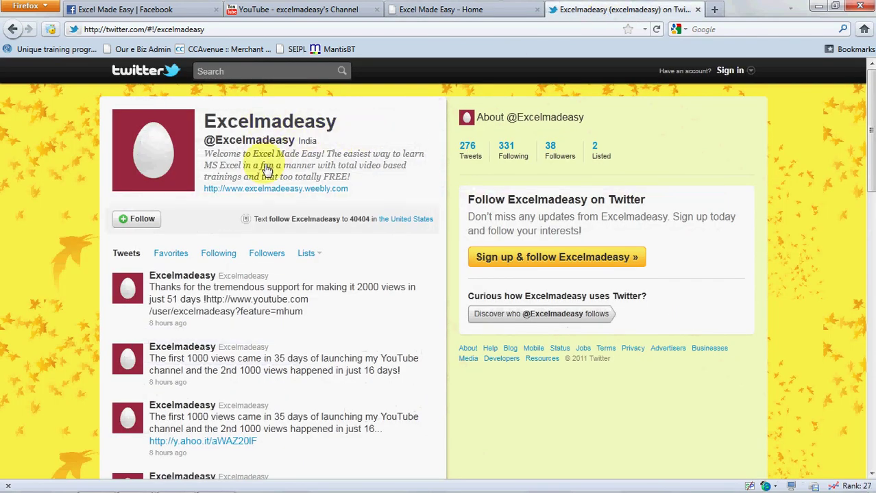
left_click(416, 11)
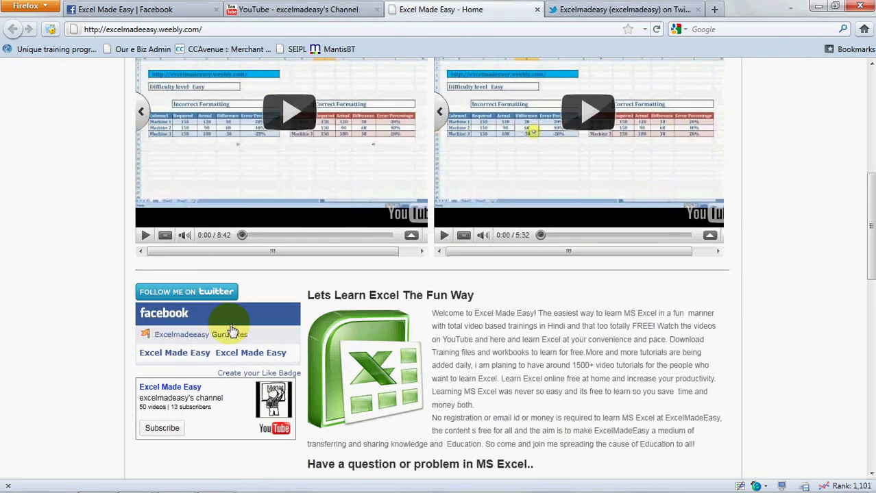
Step: View the Excel Made Easy Facebook page, then return to the home page tab
left_click(178, 10)
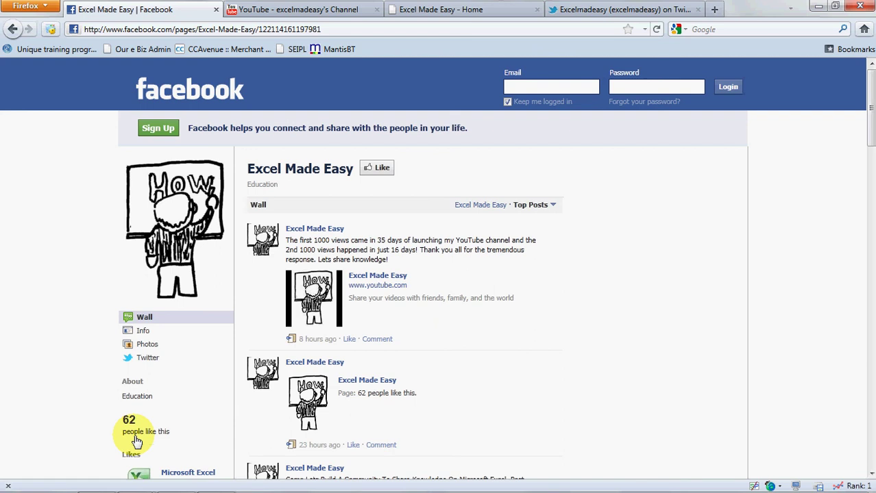
left_click(460, 9)
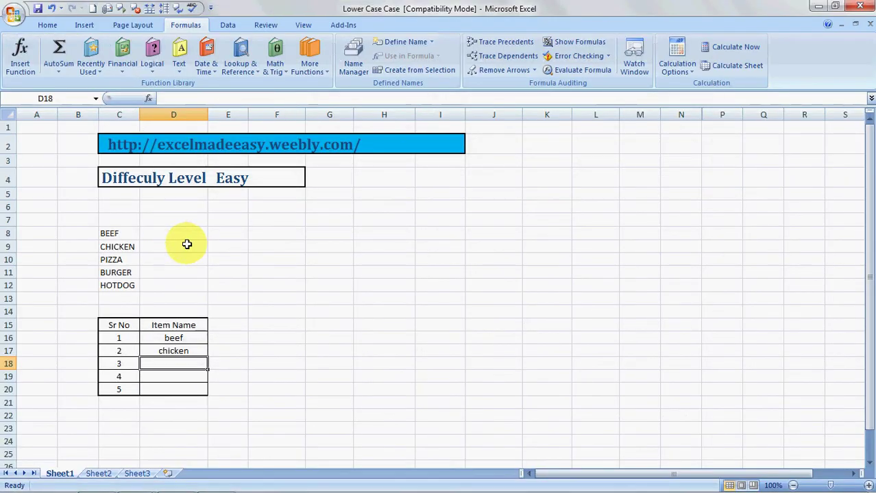
left_click(289, 333)
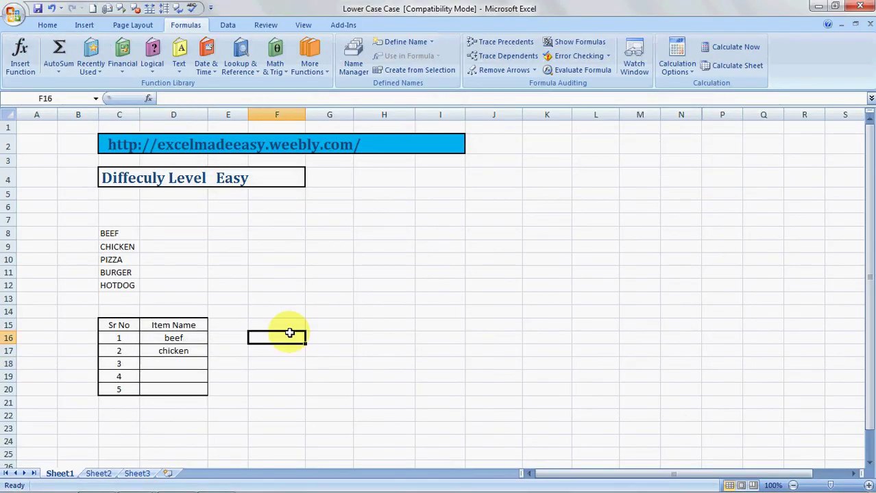